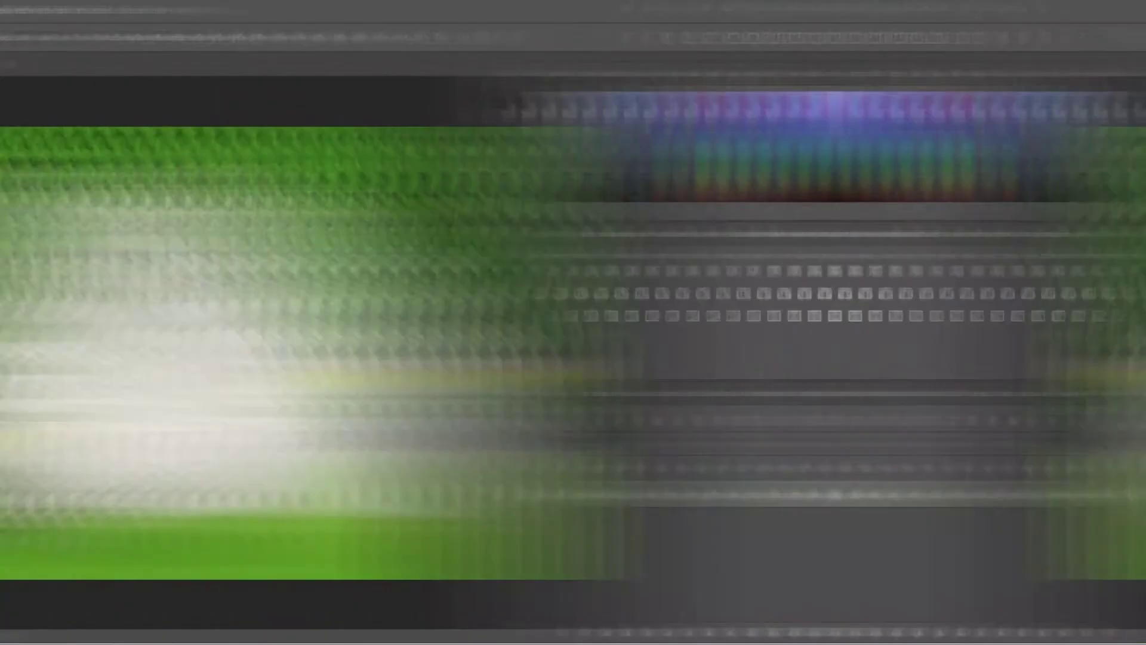
Unlock the peacock photo's Background layer so it becomes the editable Layer 0
{"action": "left_click", "coordinate": [1114, 493]}
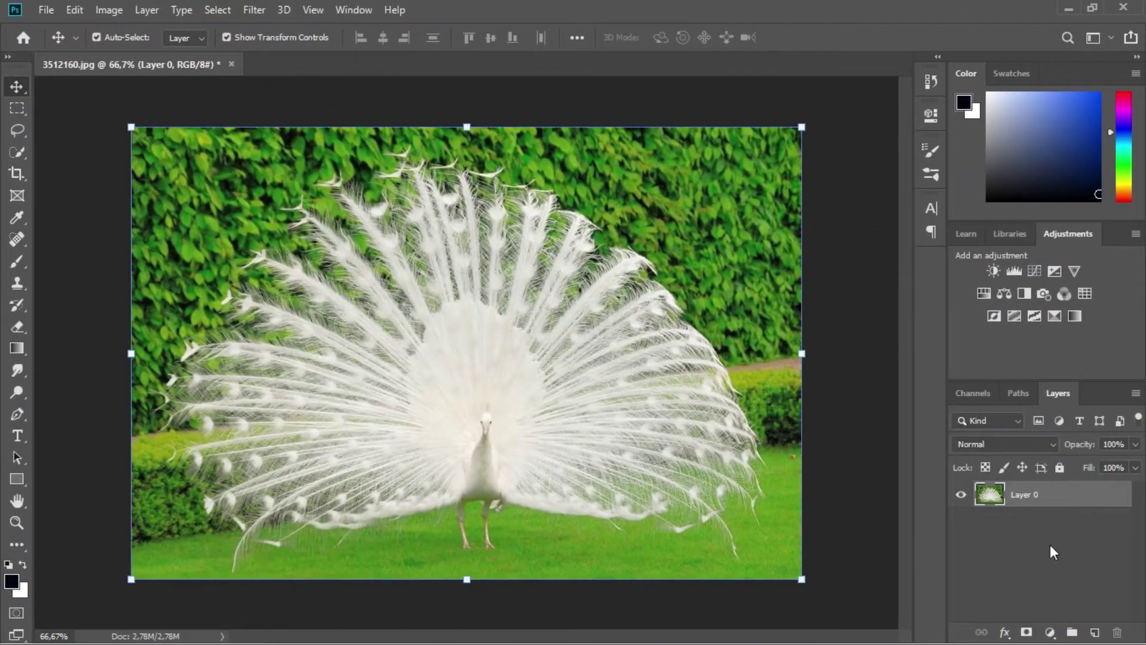
Add an ff440a Solid Color fill, move it below Layer 0, and reselect Layer 0
{"action": "left_click", "coordinate": [1052, 633]}
{"action": "left_click", "coordinate": [1058, 336]}
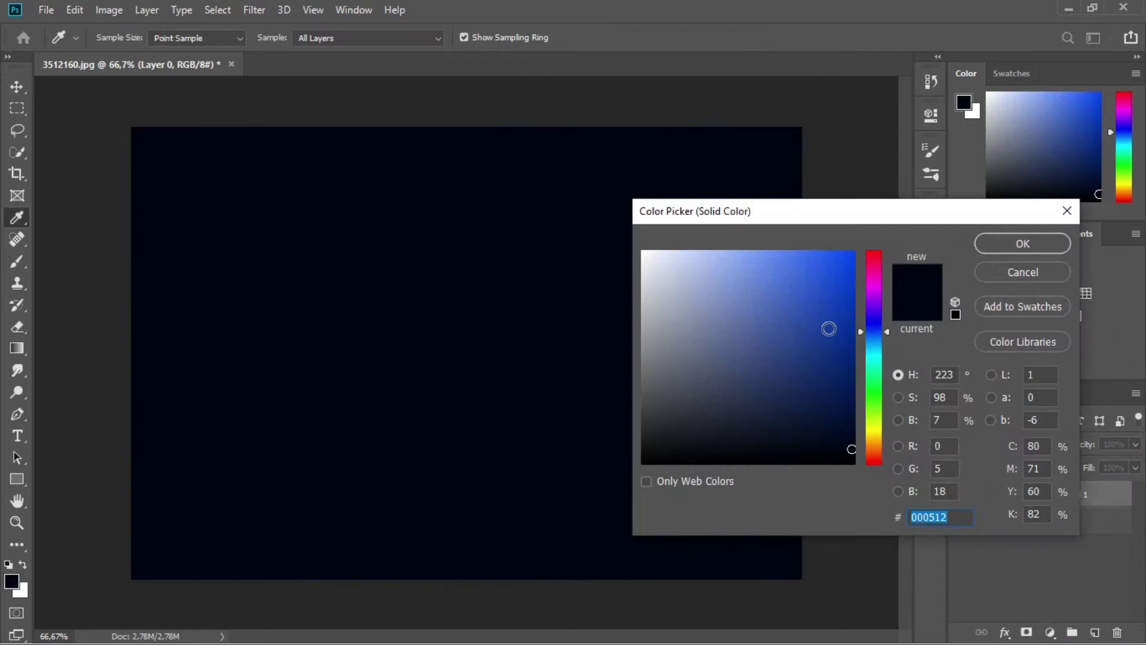
{"action": "left_click_drag", "start_coordinate": [880, 471], "coordinate": [826, 246]}
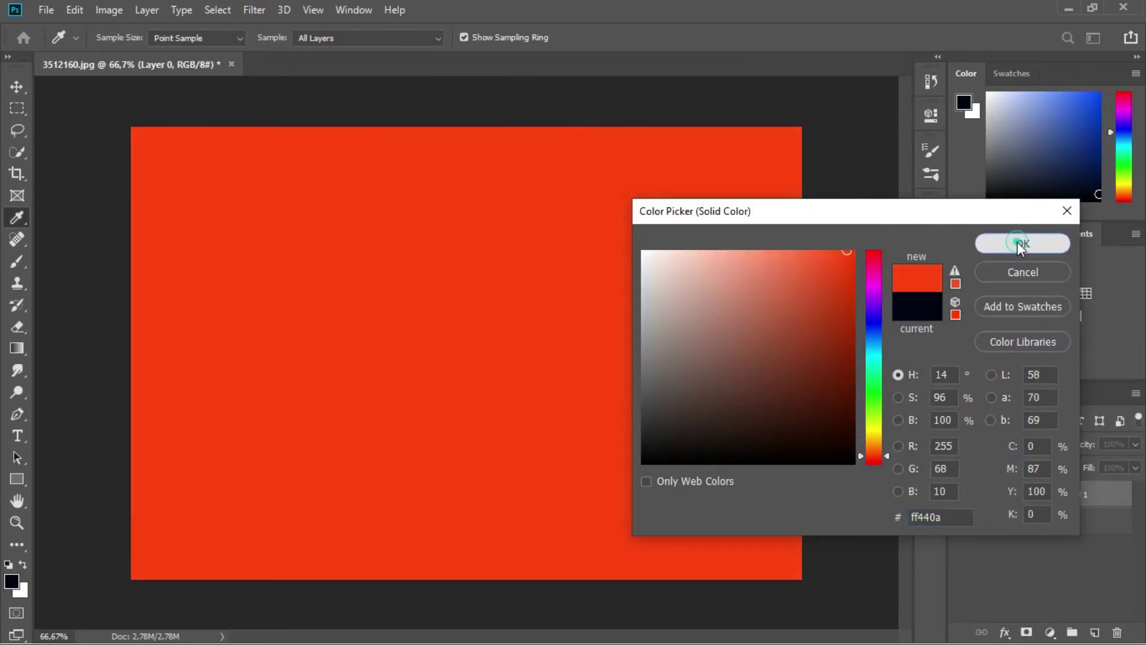
{"action": "left_click", "coordinate": [1022, 244]}
{"action": "left_click_drag", "start_coordinate": [1068, 494], "coordinate": [1074, 547]}
{"action": "left_click", "coordinate": [1040, 499]}
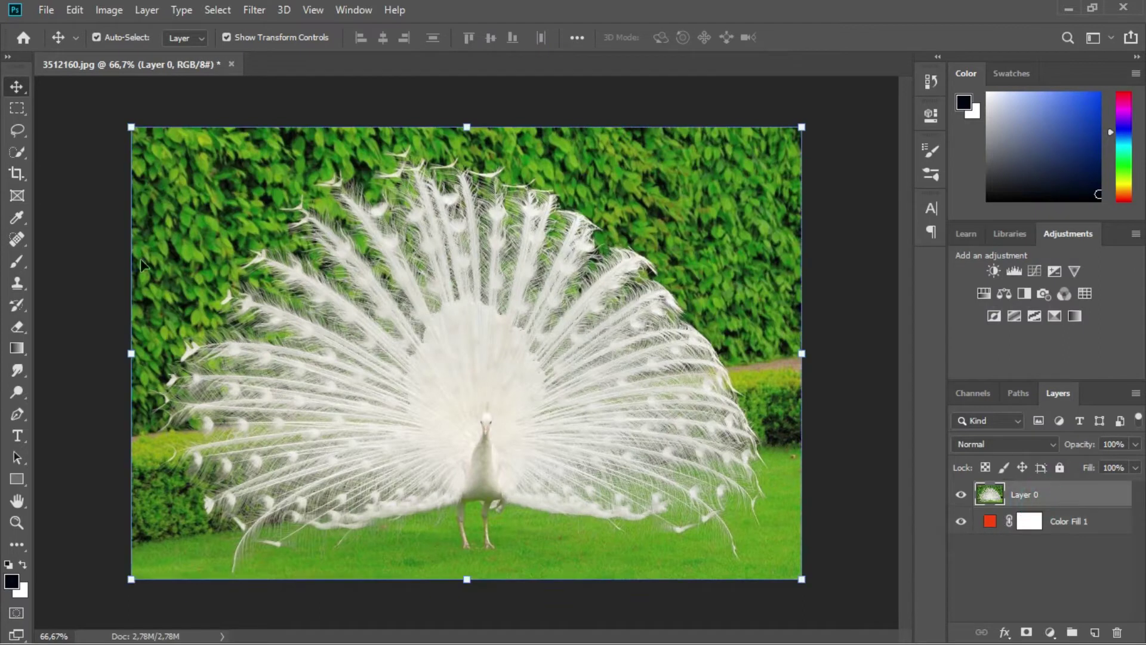
Switch to the Lasso tool, make a trial selection on the upper-left feathers, then deselect
{"action": "left_click", "coordinate": [17, 130]}
{"action": "scroll", "coordinate": [408, 260], "scroll_direction": "up", "scroll_amount": 5}
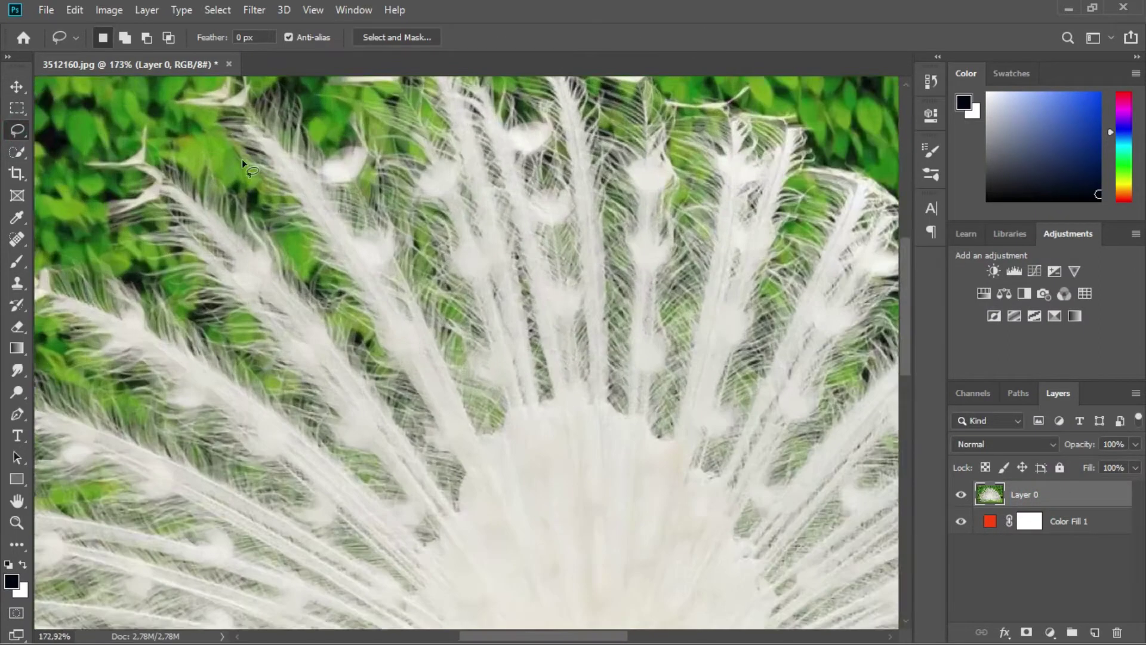
{"action": "scroll", "coordinate": [224, 170], "scroll_direction": "down", "scroll_amount": 2}
{"action": "left_click_drag", "start_coordinate": [174, 155], "coordinate": [176, 157]}
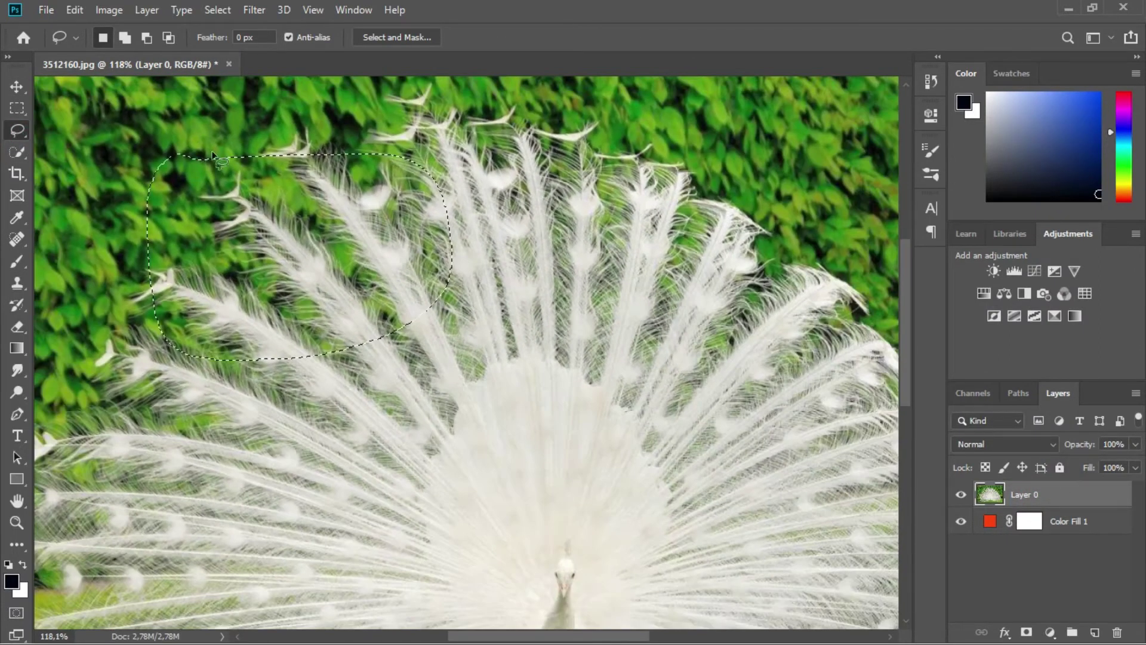
{"action": "left_click", "coordinate": [314, 271]}
Trace a loose closed lasso outline around the entire peacock and its tail
{"action": "scroll", "coordinate": [314, 272], "scroll_direction": "down", "scroll_amount": 3}
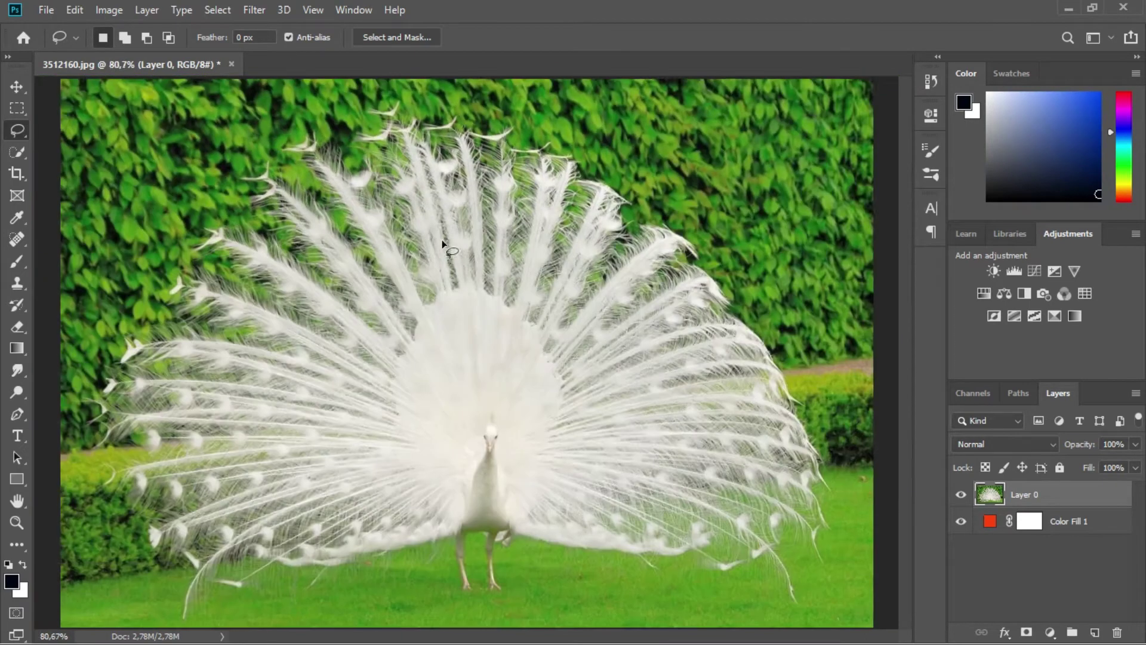
{"action": "left_click_drag", "start_coordinate": [121, 297], "coordinate": [260, 123]}
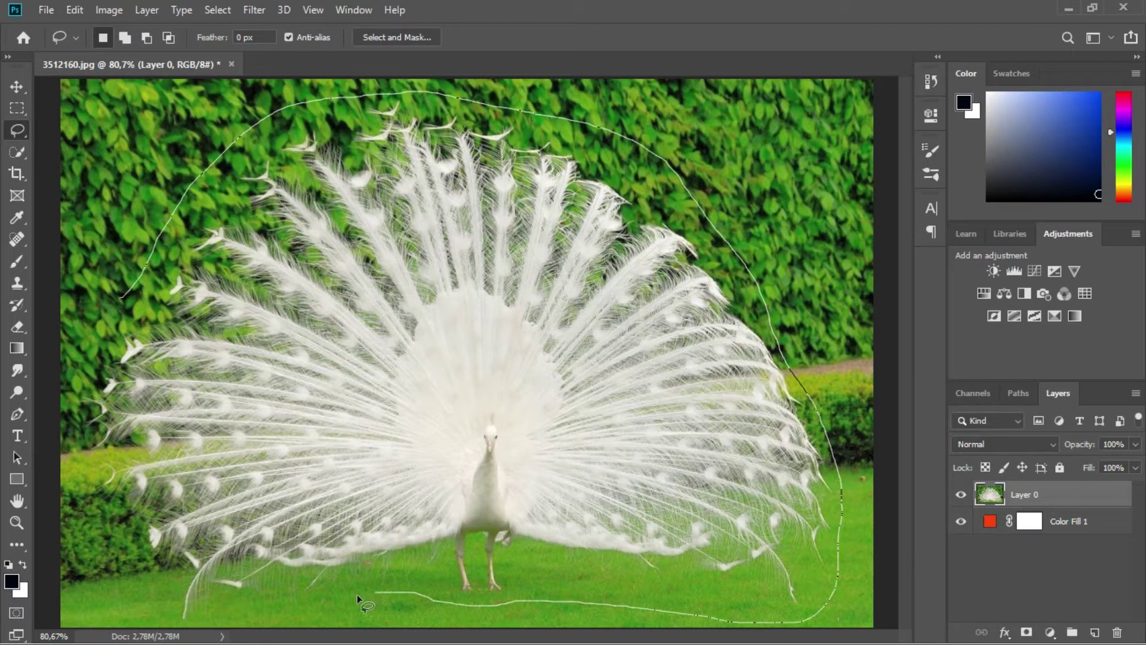
{"action": "left_click_drag", "start_coordinate": [357, 597], "coordinate": [121, 296]}
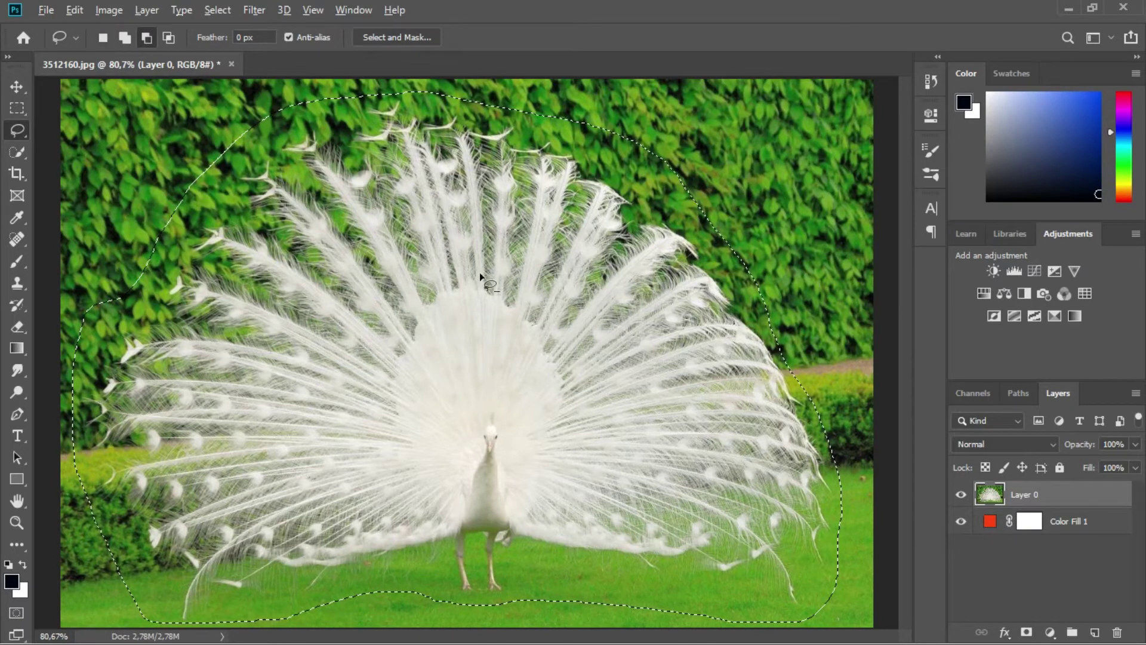
{"action": "scroll", "coordinate": [480, 276], "scroll_direction": "down", "scroll_amount": 1}
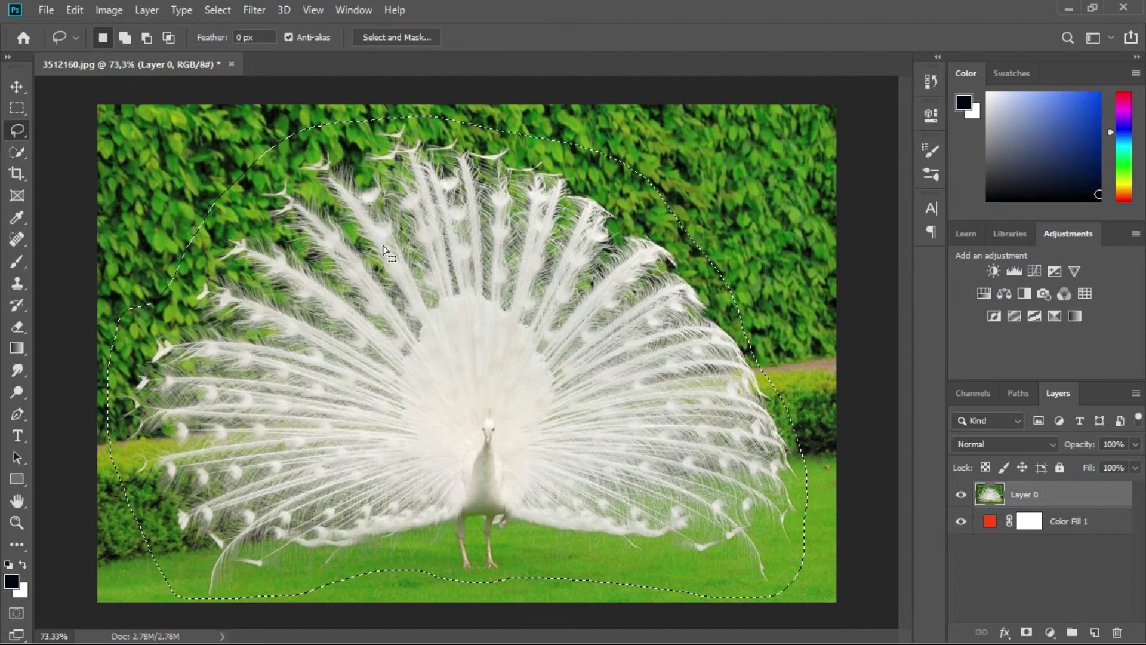
Enter Select and Mask and set the Refine Edge Brush size to 250
{"action": "left_click", "coordinate": [218, 11]}
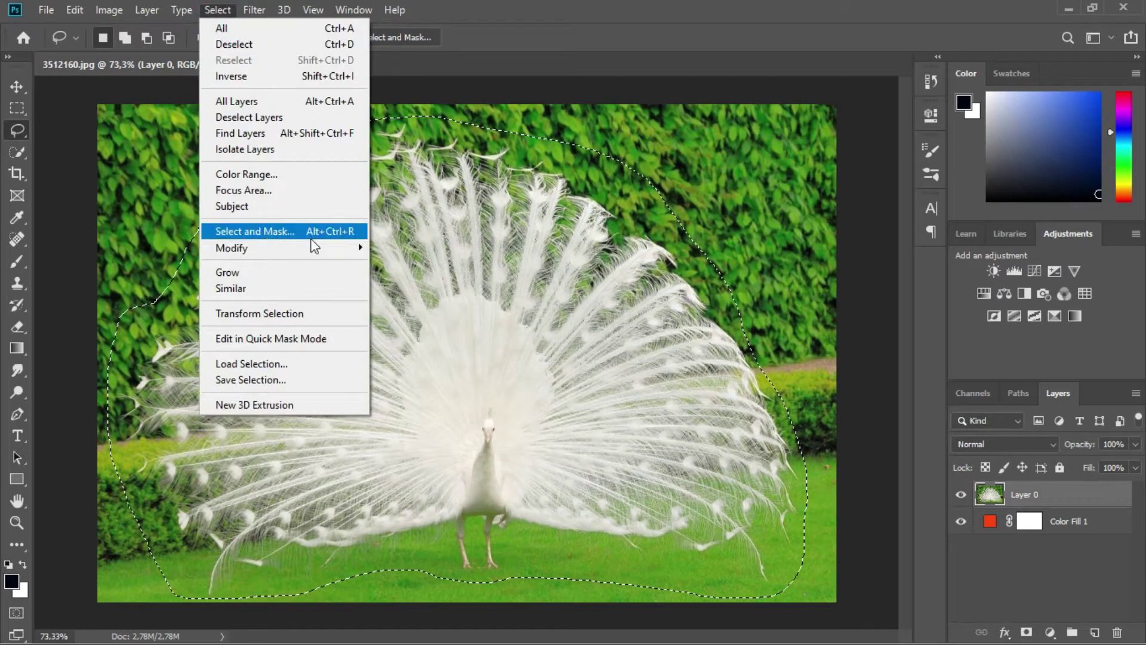
{"action": "left_click", "coordinate": [257, 231]}
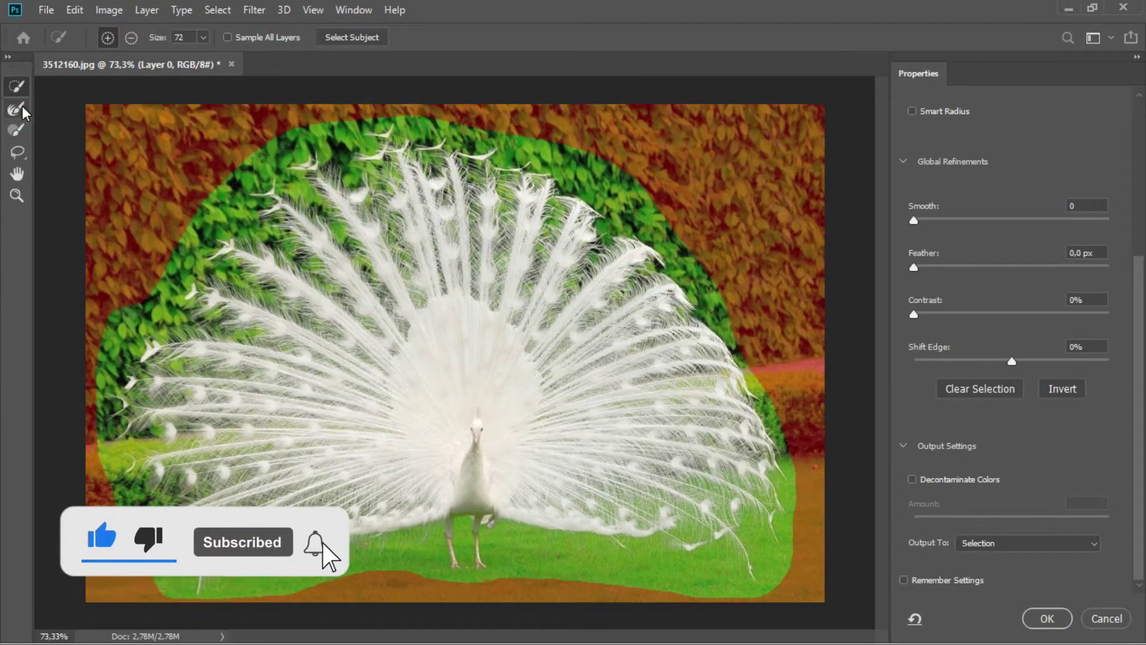
{"action": "left_click", "coordinate": [172, 40]}
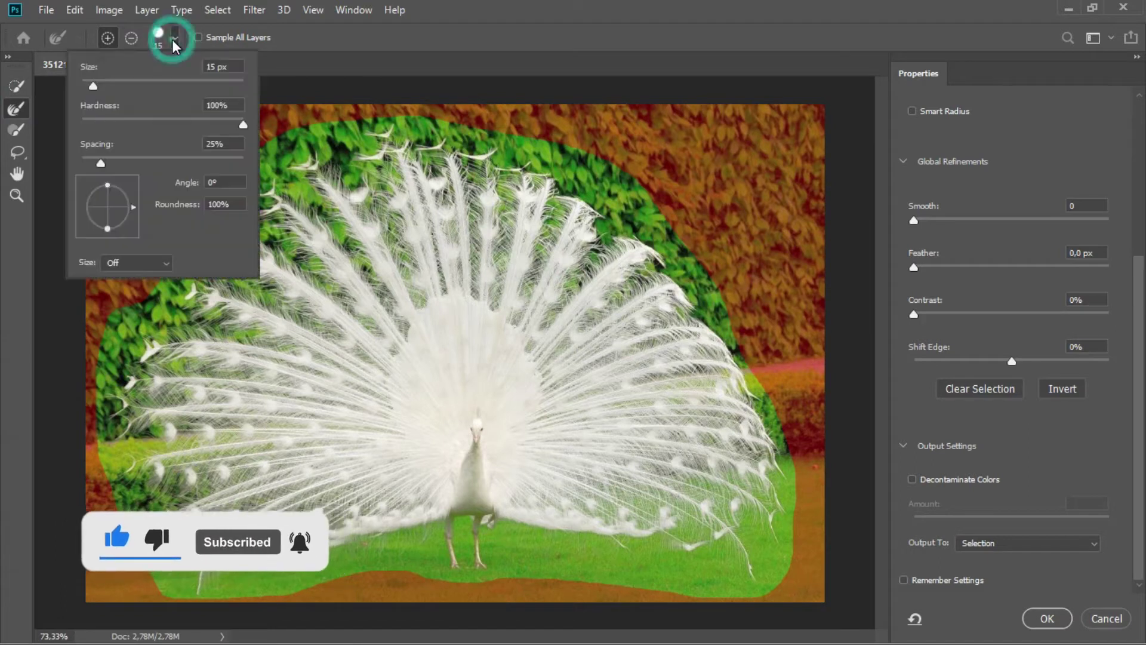
{"action": "left_click", "coordinate": [133, 41]}
{"action": "key", "text": "bracketright"}
{"action": "key", "text": "bracketright"}
{"action": "key", "text": "bracketright"}
{"action": "key", "text": "bracketleft"}
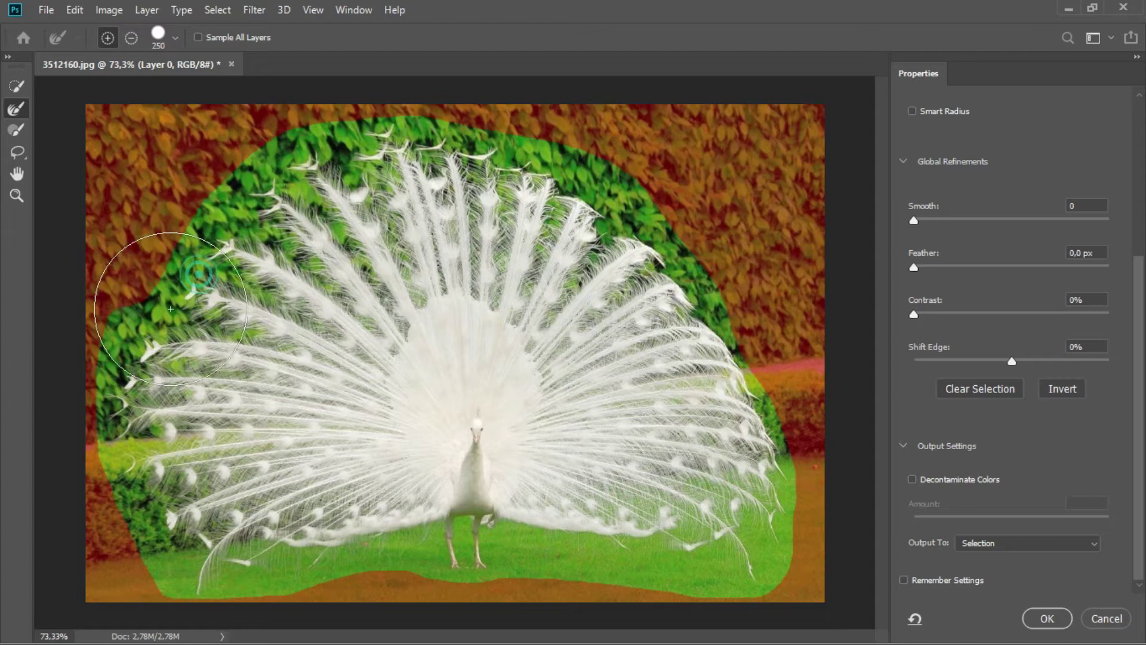
Brush the left, top and right hedge plus the lower grass out of the selection
{"action": "left_click_drag", "start_coordinate": [198, 274], "coordinate": [114, 397]}
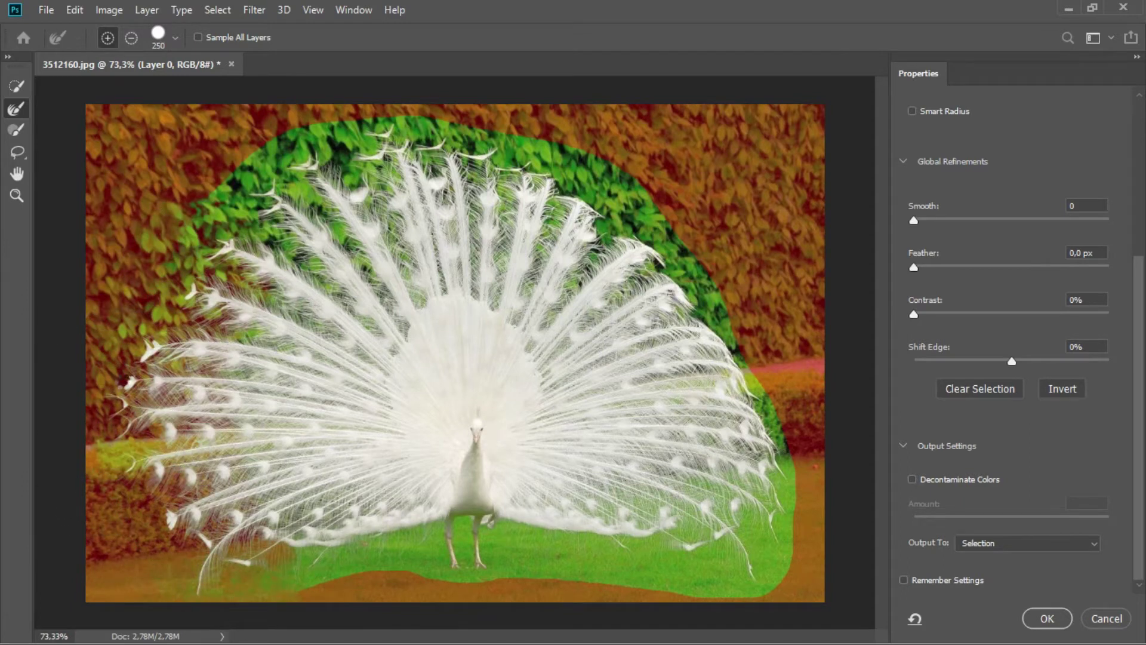
{"action": "left_click_drag", "start_coordinate": [731, 408], "coordinate": [768, 551]}
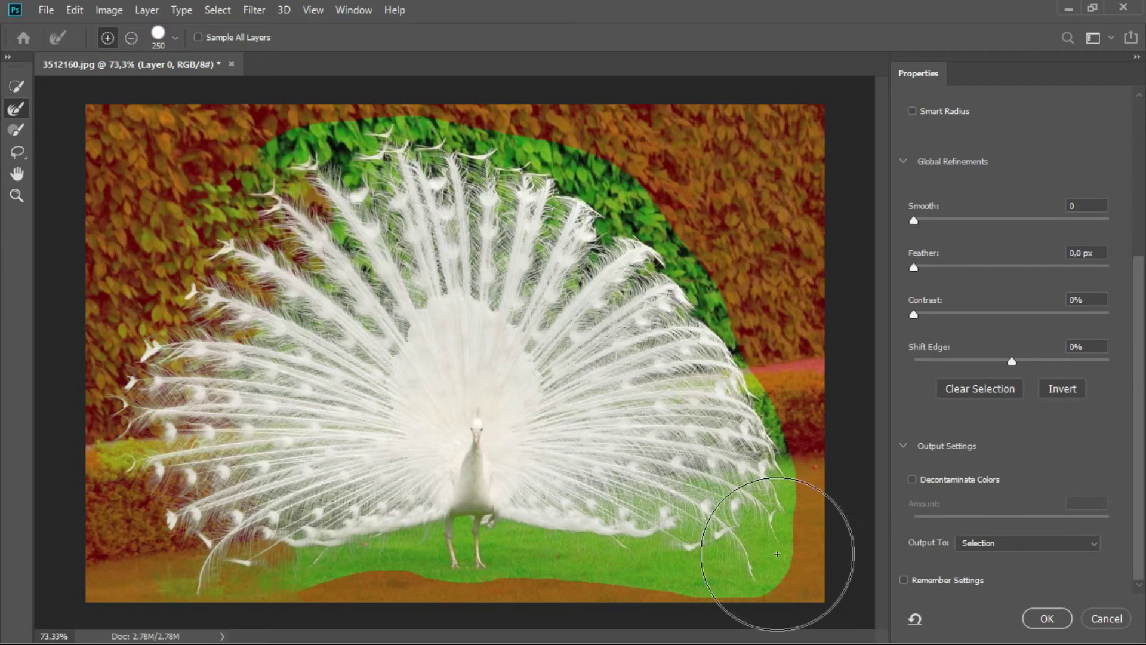
{"action": "left_click", "coordinate": [641, 188]}
{"action": "left_click_drag", "start_coordinate": [594, 556], "coordinate": [710, 555]}
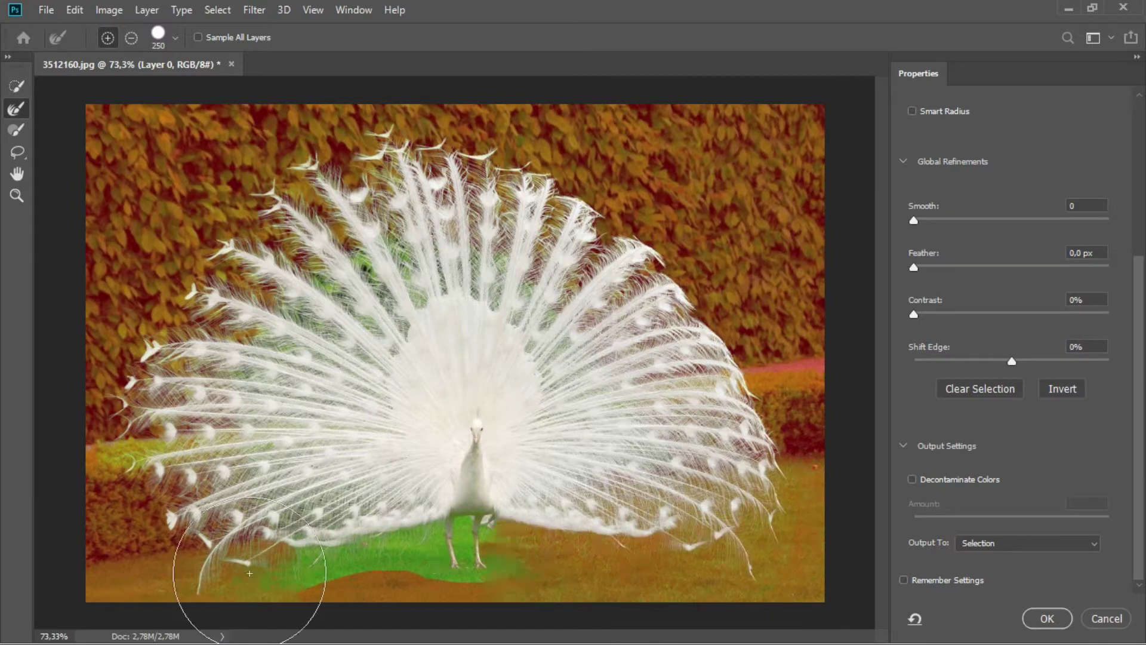
{"action": "left_click_drag", "start_coordinate": [328, 589], "coordinate": [238, 573]}
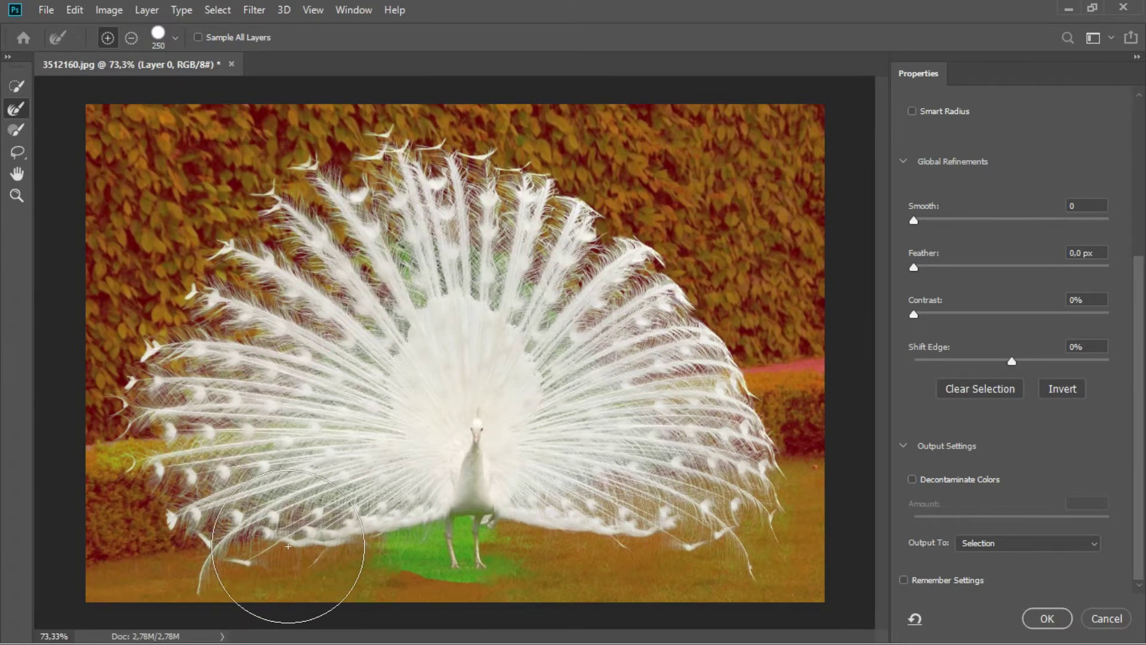
Refine the edges of the left tail feathers and lower-right feathers
{"action": "left_click_drag", "start_coordinate": [304, 449], "coordinate": [285, 410]}
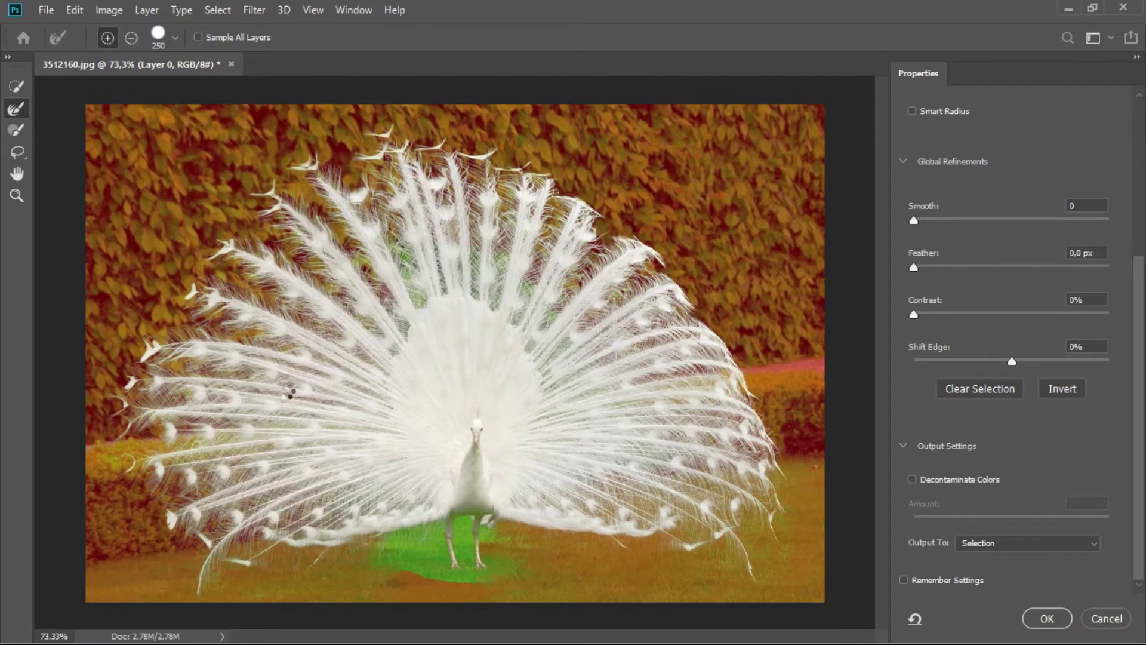
{"action": "left_click_drag", "start_coordinate": [637, 526], "coordinate": [603, 495]}
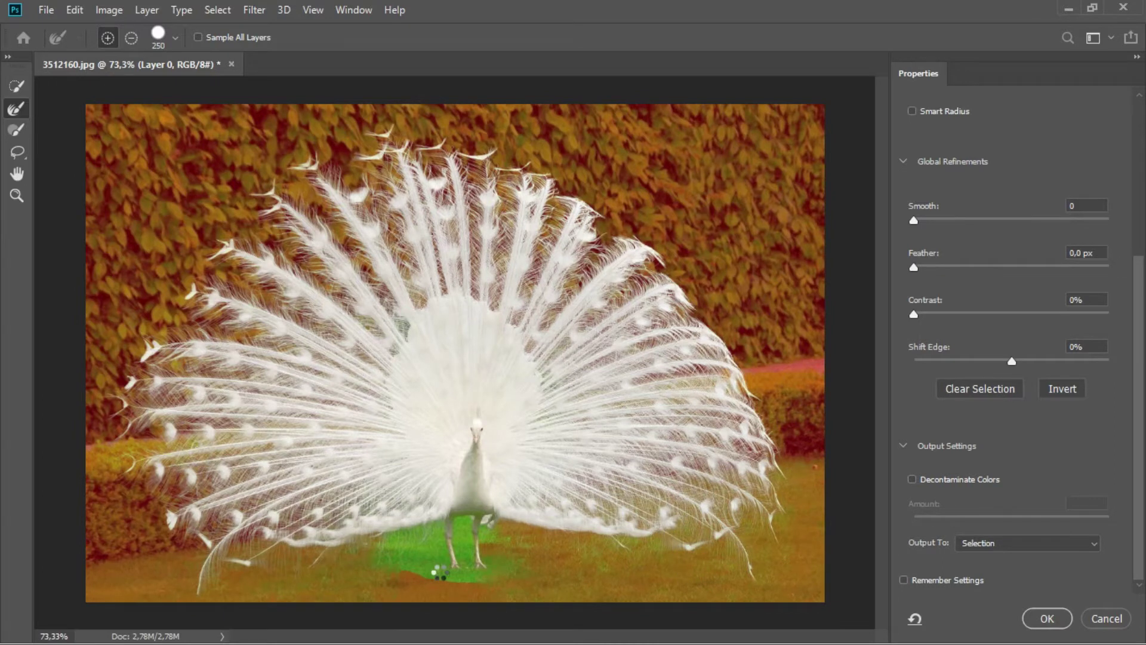
{"action": "scroll", "coordinate": [440, 572], "scroll_direction": "up", "scroll_amount": 3}
{"action": "scroll", "coordinate": [440, 572], "scroll_direction": "up", "scroll_amount": 2}
With a smaller brush, refine the mask over the grass left, right and below the legs
{"action": "key", "text": "bracketleft"}
{"action": "key", "text": "bracketleft"}
{"action": "key", "text": "bracketleft"}
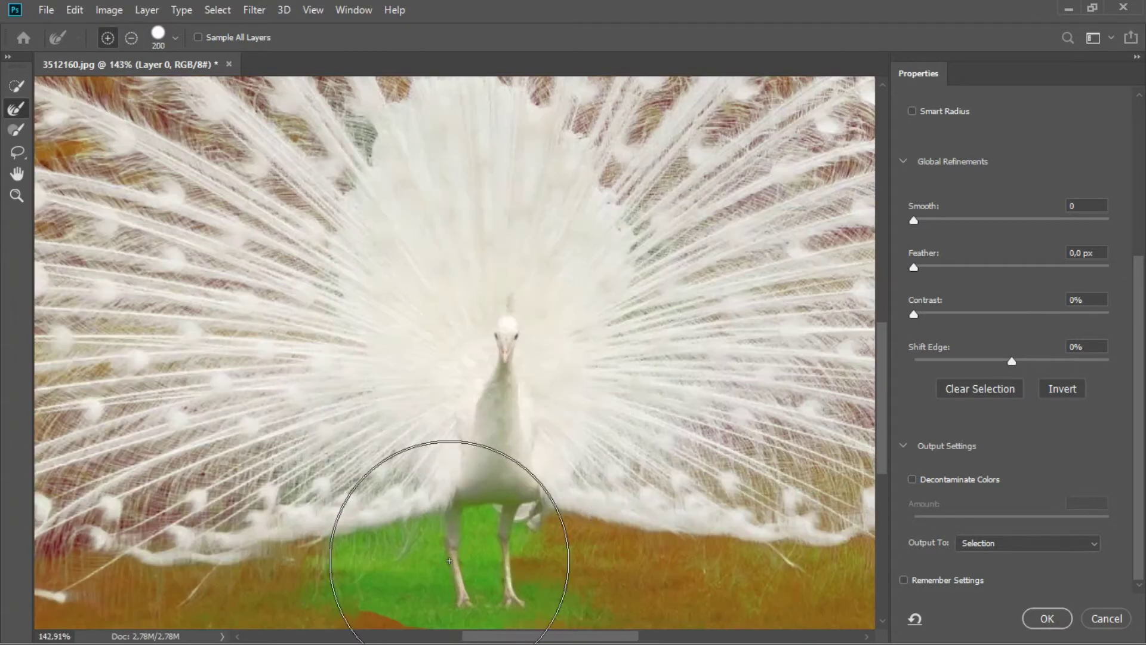
{"action": "scroll", "coordinate": [448, 560], "scroll_direction": "up", "scroll_amount": 1}
{"action": "scroll", "coordinate": [460, 402], "scroll_direction": "up", "scroll_amount": 1}
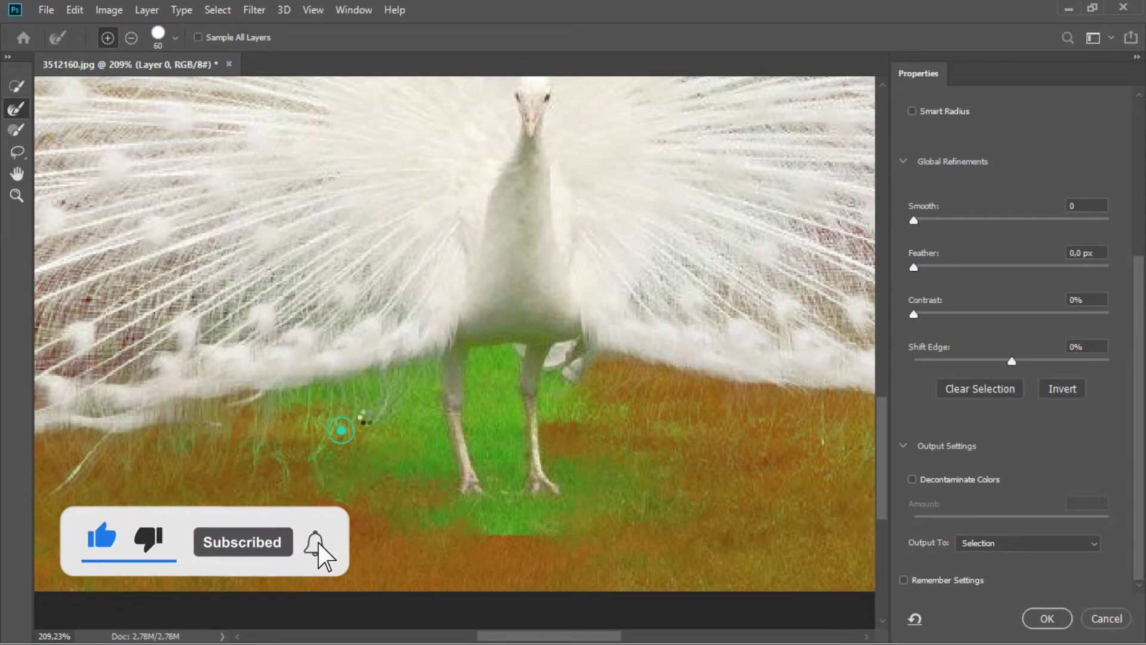
{"action": "left_click_drag", "start_coordinate": [352, 424], "coordinate": [401, 387]}
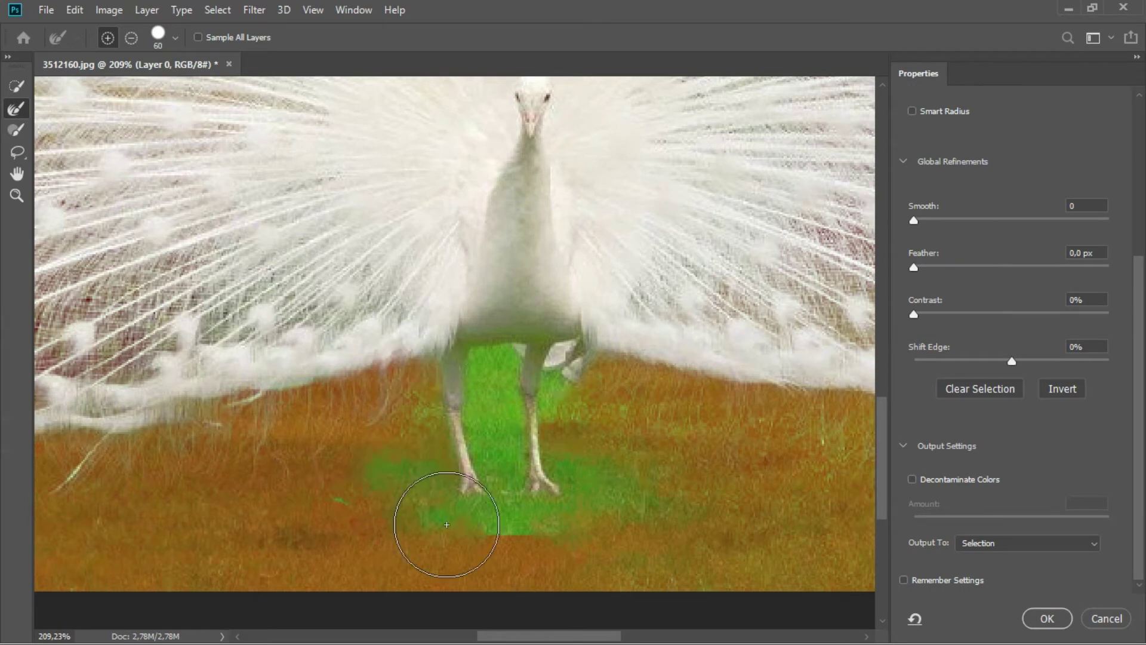
{"action": "left_click_drag", "start_coordinate": [601, 370], "coordinate": [567, 564]}
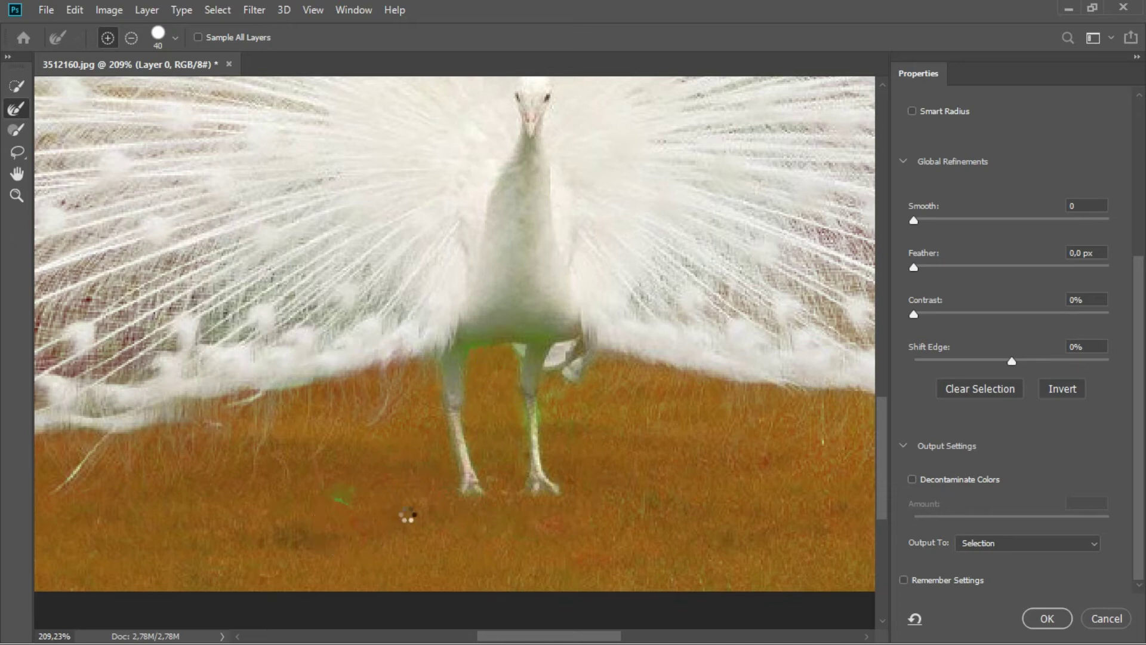
{"action": "left_click", "coordinate": [334, 500]}
Enable Decontaminate Colors and output the cut-out as a New Layer with Layer Mask
{"action": "left_click", "coordinate": [912, 479]}
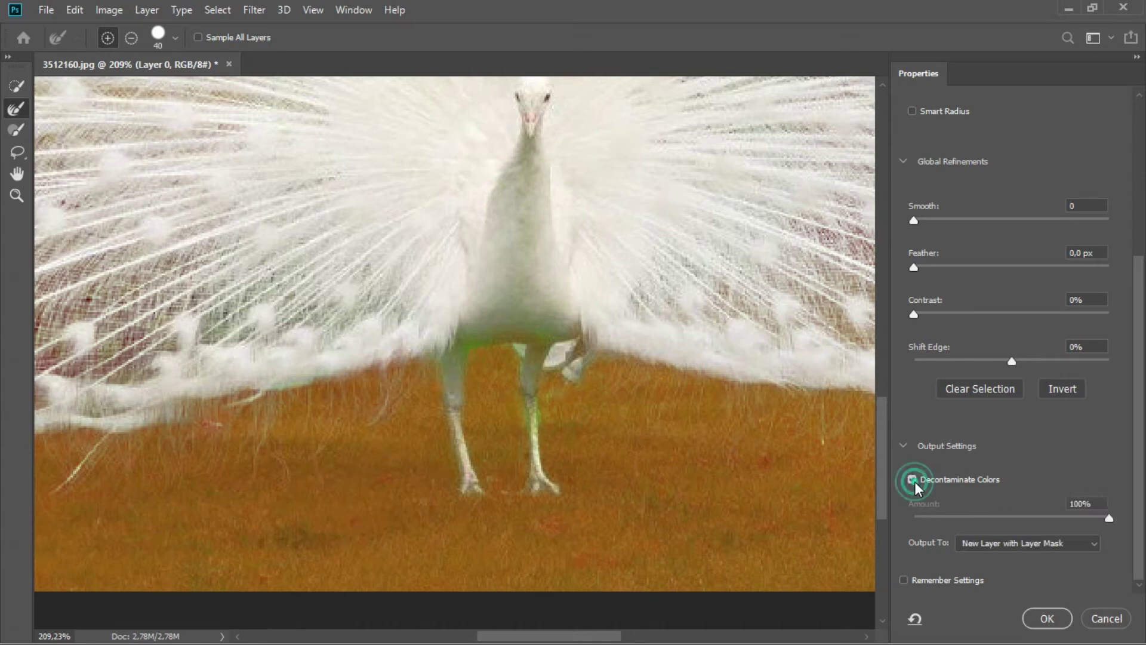
{"action": "left_click", "coordinate": [1047, 619]}
{"action": "left_click", "coordinate": [961, 521]}
{"action": "key", "text": "ctrl+0"}
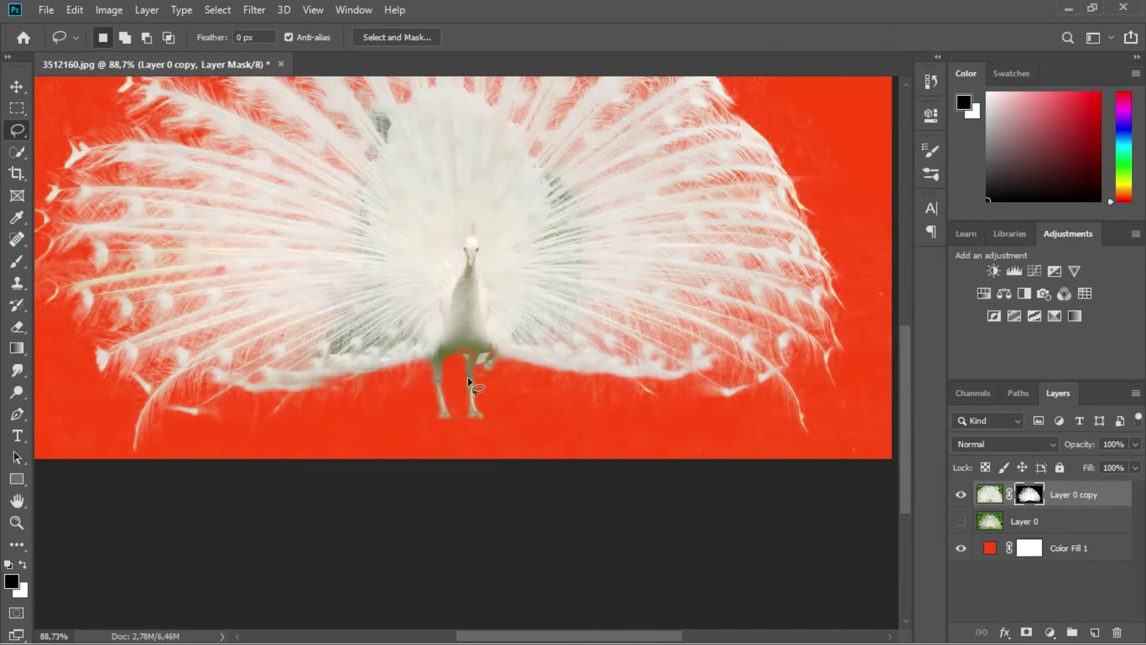
{"action": "scroll", "coordinate": [479, 336], "scroll_direction": "down", "scroll_amount": 1}
{"action": "scroll", "coordinate": [494, 376], "scroll_direction": "down", "scroll_amount": 2}
{"action": "scroll", "coordinate": [422, 378], "scroll_direction": "up", "scroll_amount": 2}
{"action": "scroll", "coordinate": [474, 343], "scroll_direction": "down", "scroll_amount": 1}
{"action": "scroll", "coordinate": [474, 345], "scroll_direction": "down", "scroll_amount": 1}
{"action": "scroll", "coordinate": [391, 447], "scroll_direction": "up", "scroll_amount": 2}
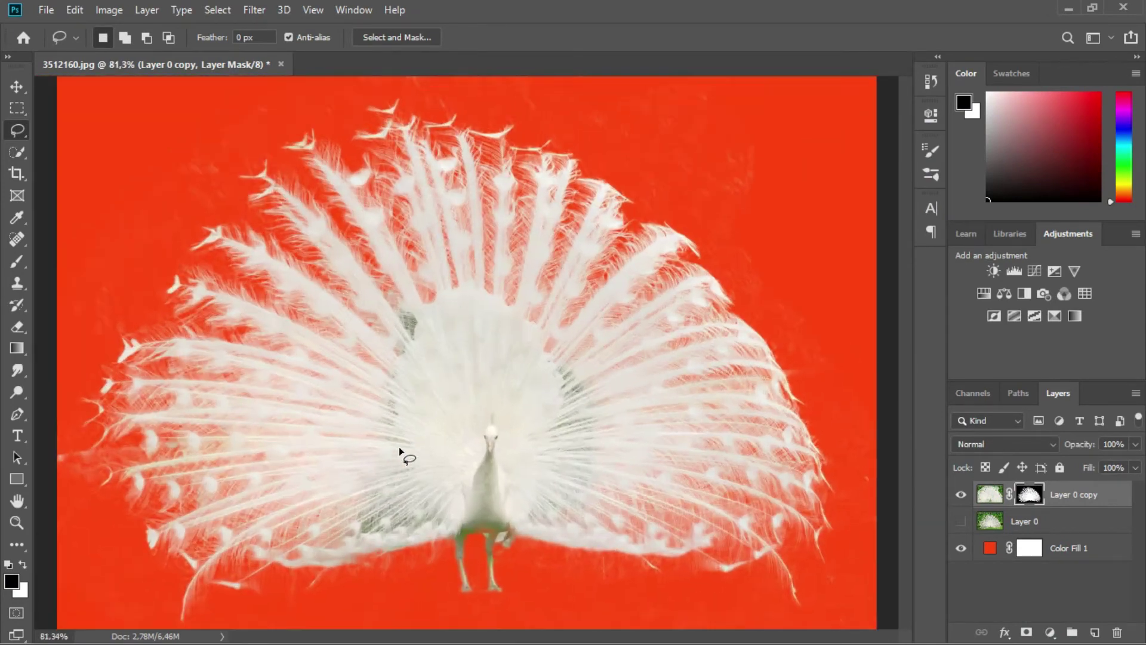
{"action": "scroll", "coordinate": [401, 456], "scroll_direction": "up", "scroll_amount": 1}
{"action": "scroll", "coordinate": [402, 350], "scroll_direction": "up", "scroll_amount": 1}
{"action": "scroll", "coordinate": [404, 352], "scroll_direction": "down", "scroll_amount": 3}
{"action": "scroll", "coordinate": [412, 370], "scroll_direction": "down", "scroll_amount": 2}
{"action": "scroll", "coordinate": [422, 410], "scroll_direction": "up", "scroll_amount": 2}
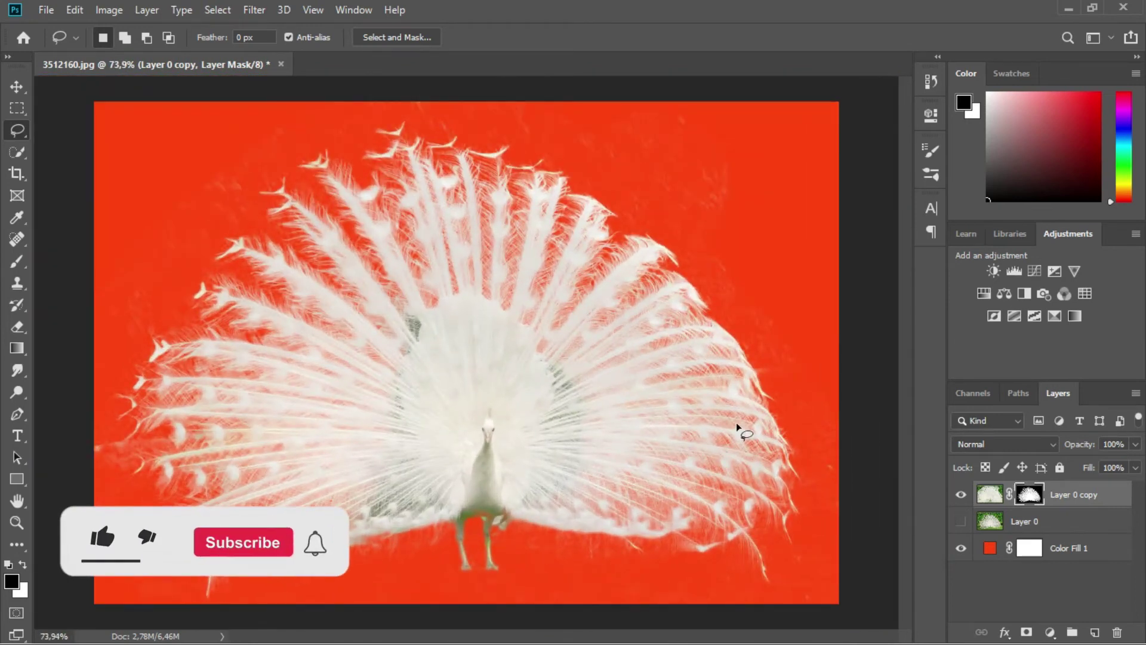
{"action": "left_click", "coordinate": [962, 494]}
{"action": "left_click", "coordinate": [961, 494]}
{"action": "left_click", "coordinate": [961, 521]}
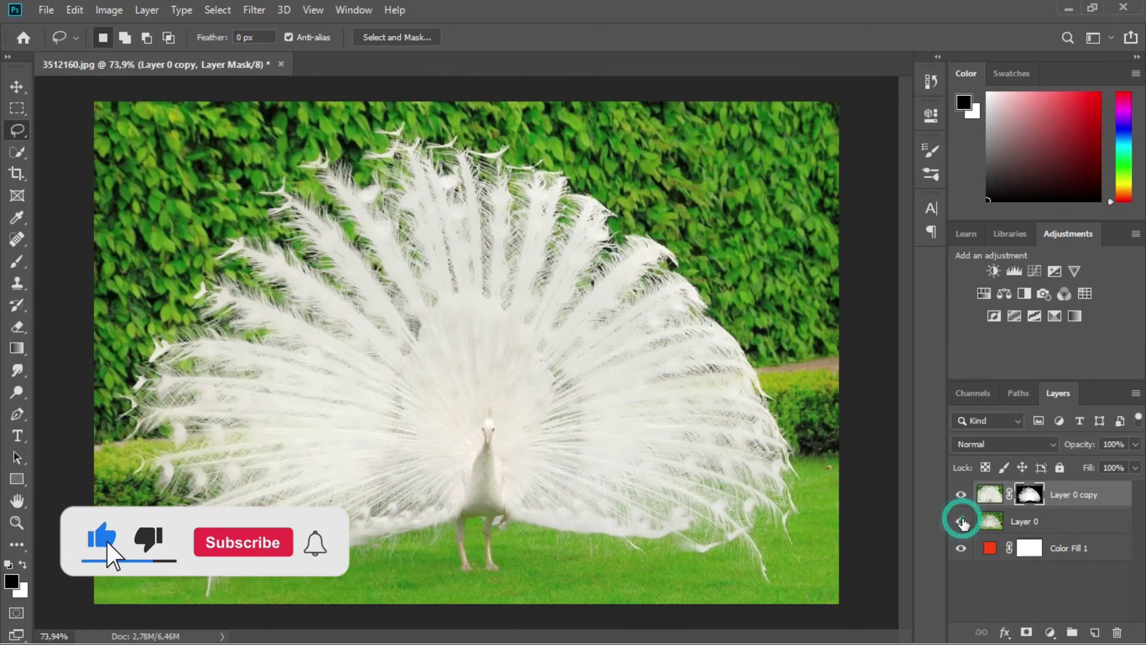
{"action": "left_click", "coordinate": [962, 522]}
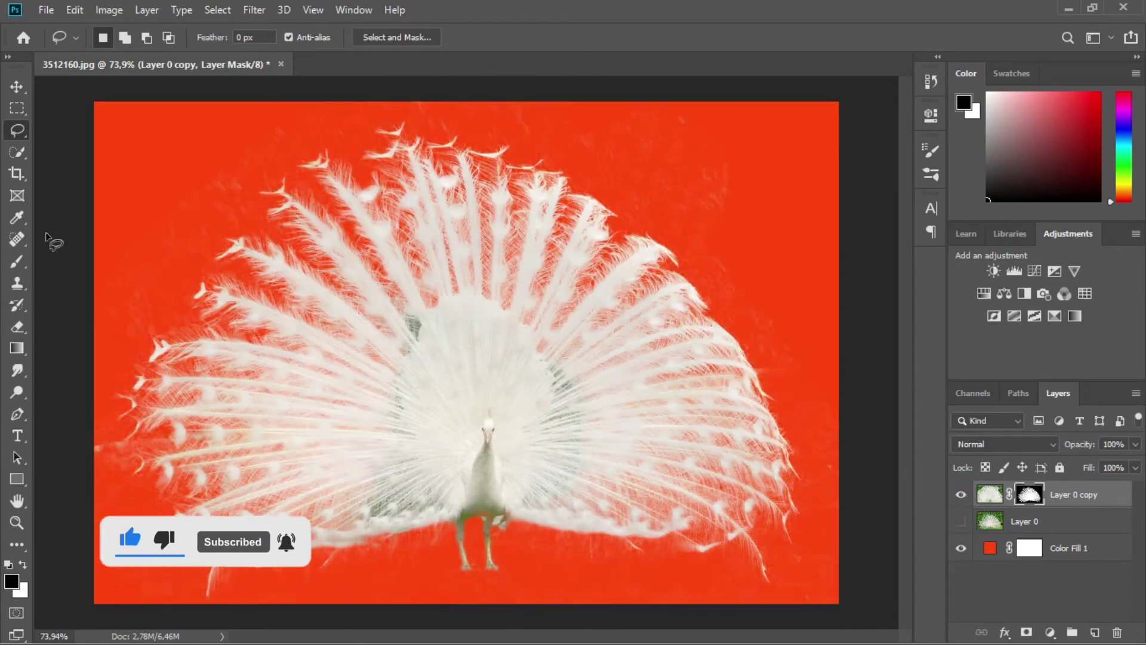
Quick-select the whole peacock including its tail and open Select and Mask
{"action": "left_click", "coordinate": [18, 152]}
{"action": "scroll", "coordinate": [406, 314], "scroll_direction": "down", "scroll_amount": 2, "text": "alt"}
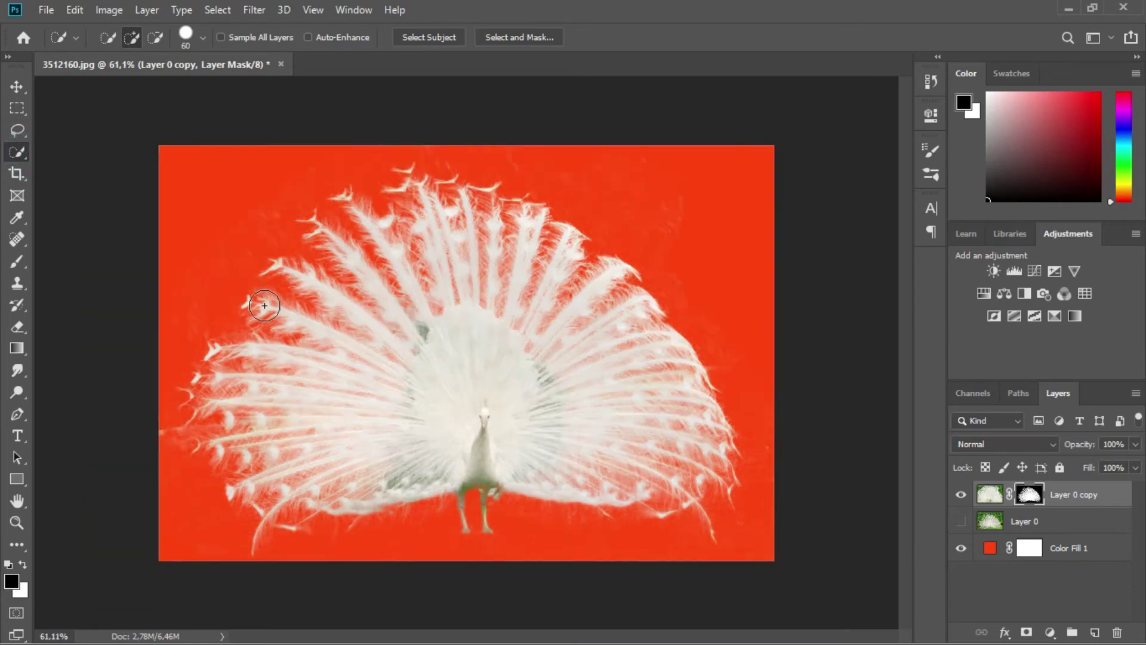
{"action": "mouse_move", "coordinate": [346, 346]}
{"action": "left_mouse_down"}
{"action": "mouse_move", "coordinate": [634, 486]}
{"action": "mouse_move", "coordinate": [496, 350]}
{"action": "left_mouse_up"}
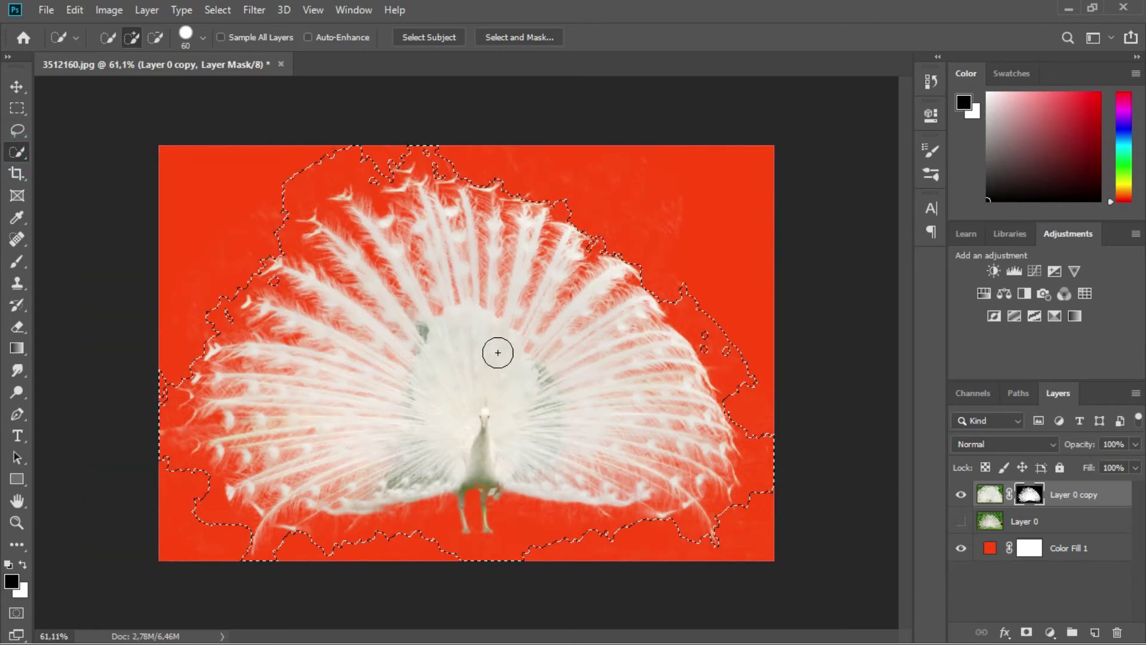
{"action": "right_click", "coordinate": [497, 351]}
{"action": "left_click", "coordinate": [574, 101]}
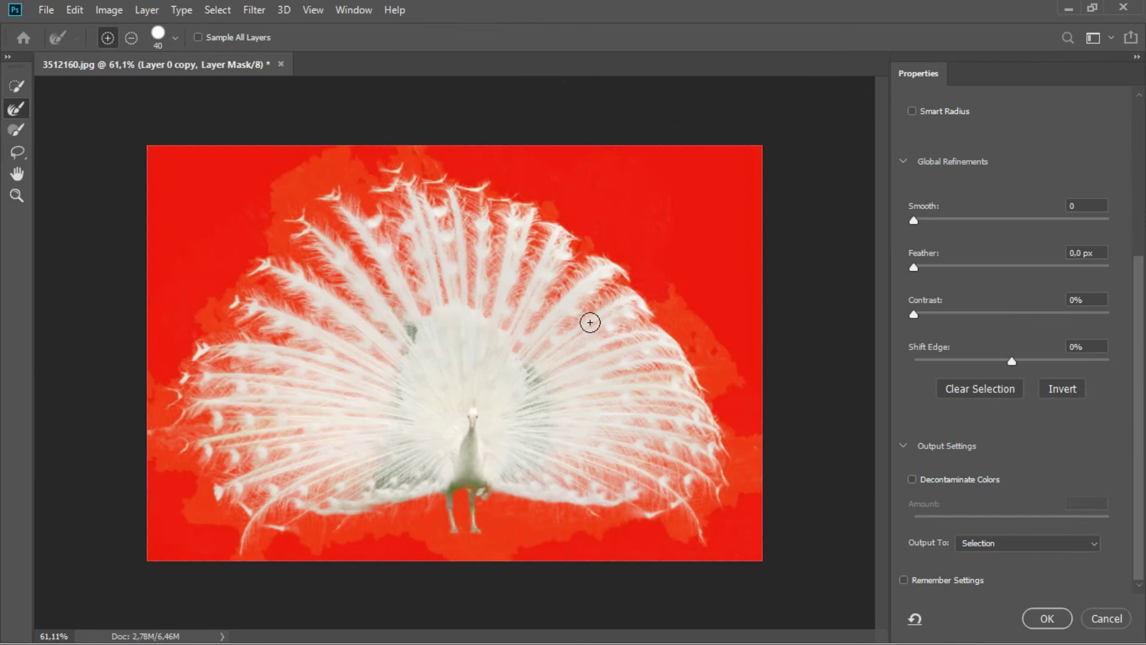
Refine the mask along the lower-left feathers, then leave the Select and Mask workspace
{"action": "scroll", "coordinate": [404, 370], "scroll_direction": "up", "scroll_amount": 2, "text": "alt"}
{"action": "scroll", "coordinate": [404, 318], "scroll_direction": "up", "scroll_amount": 1, "text": "alt"}
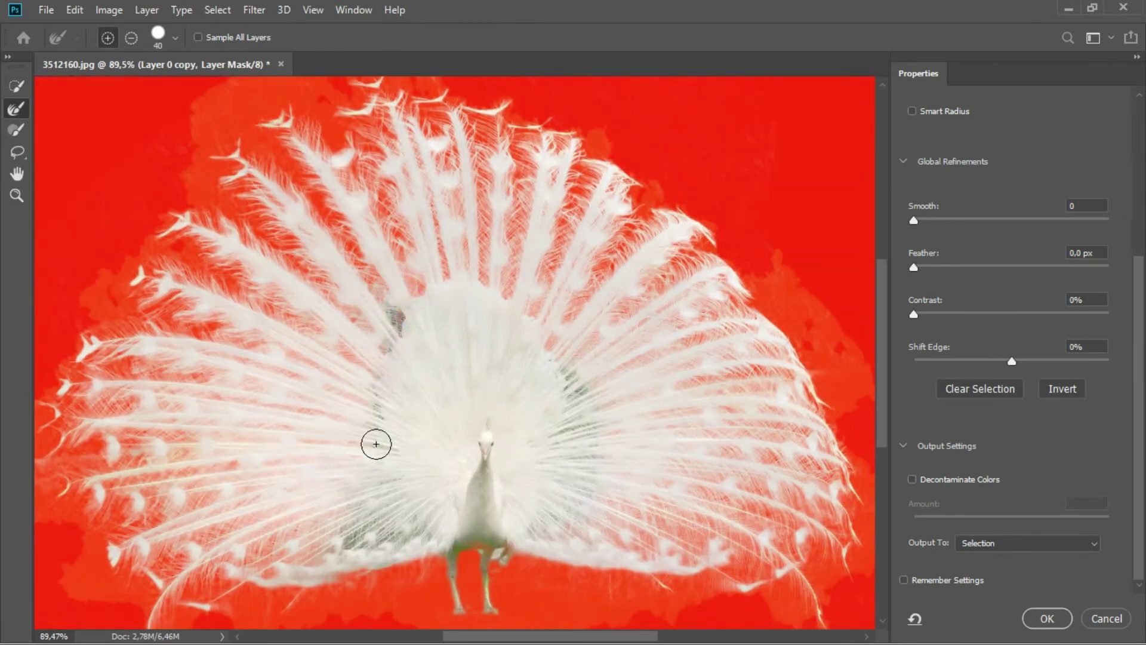
{"action": "left_click_drag", "start_coordinate": [409, 532], "coordinate": [426, 536]}
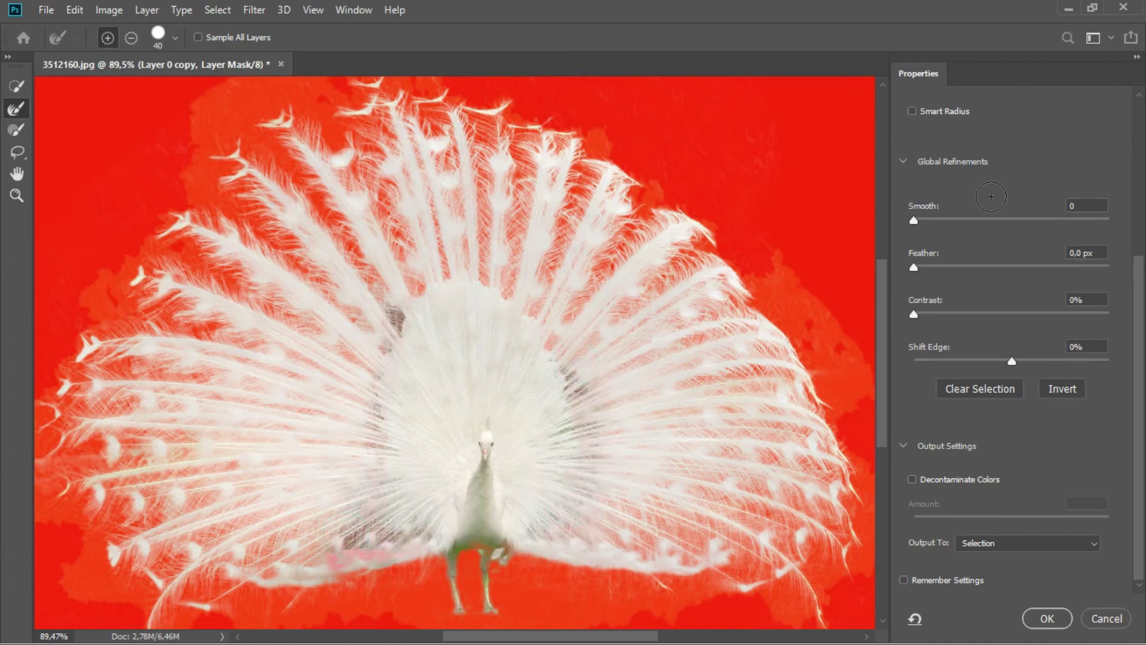
{"action": "left_click", "coordinate": [1047, 618]}
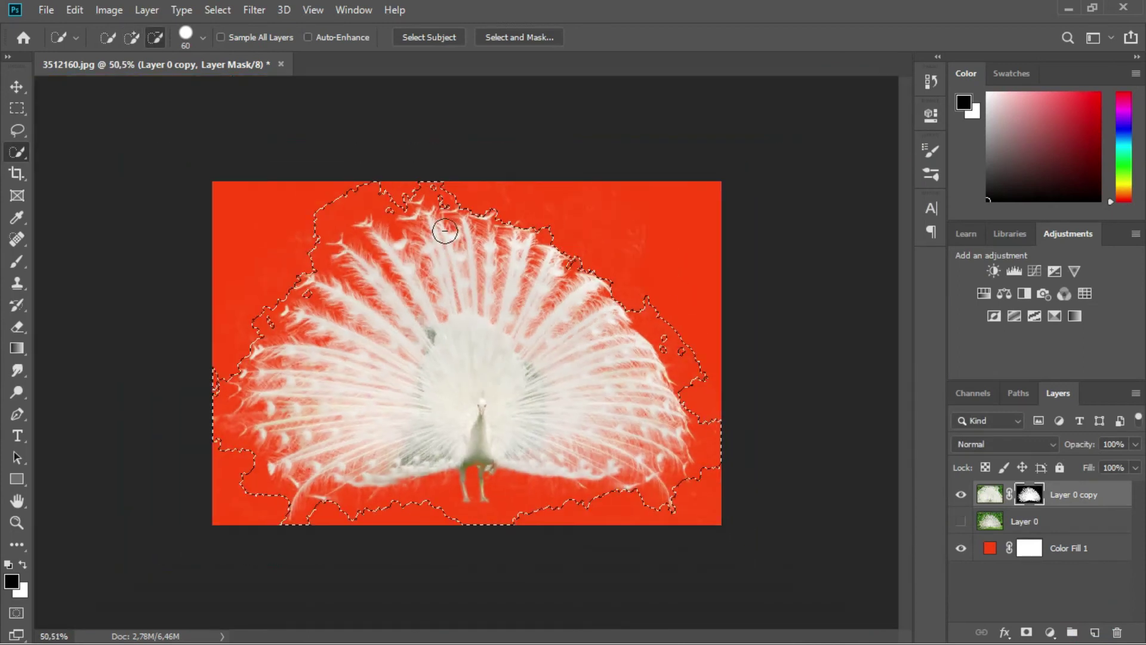
{"action": "left_click", "coordinate": [989, 495]}
{"action": "right_click", "coordinate": [457, 318]}
{"action": "left_click", "coordinate": [484, 364]}
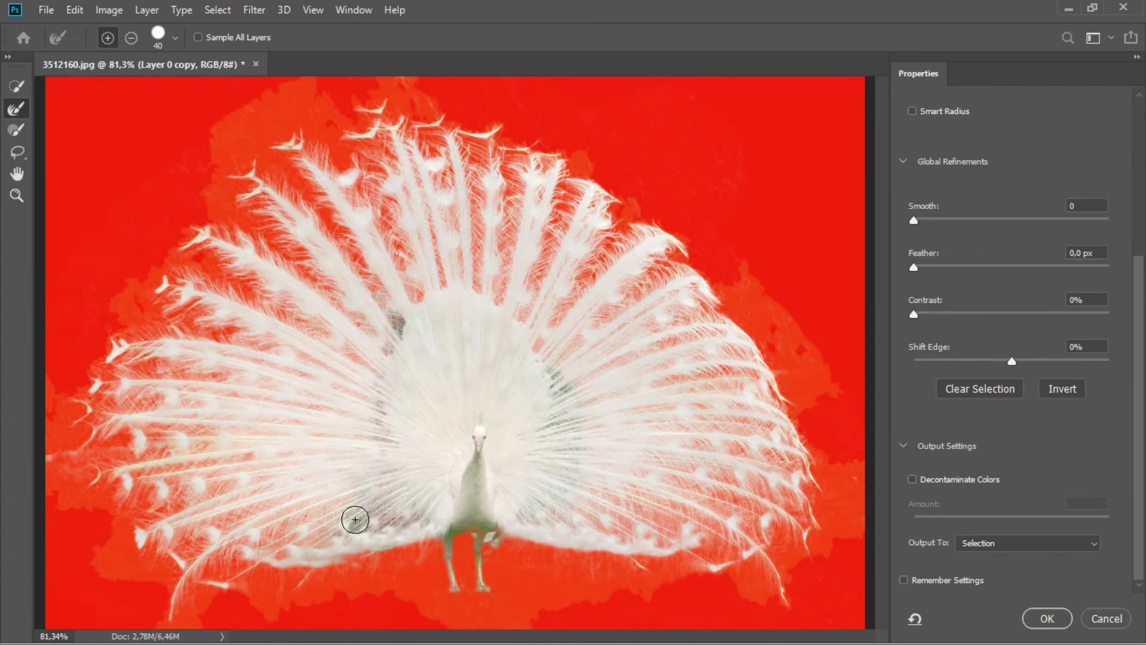
{"action": "key", "text": "bracketright"}
{"action": "key", "text": "bracketright"}
{"action": "key", "text": "bracketright"}
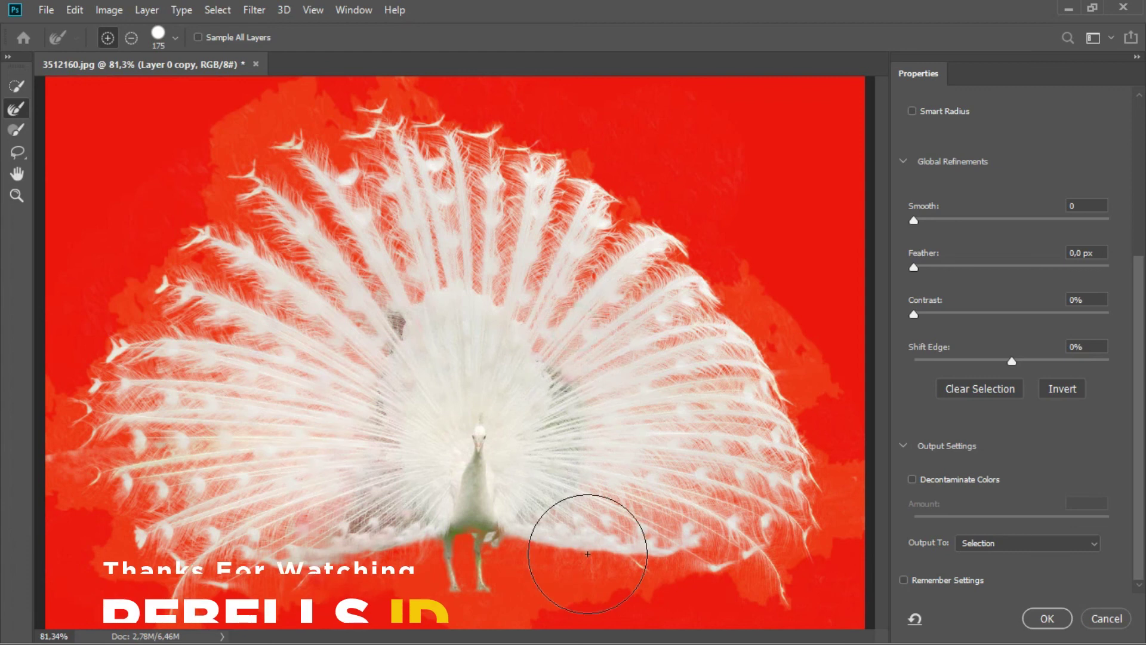
Cancel edge refinement without applying it and close the peacock document
{"action": "left_click", "coordinate": [1106, 618]}
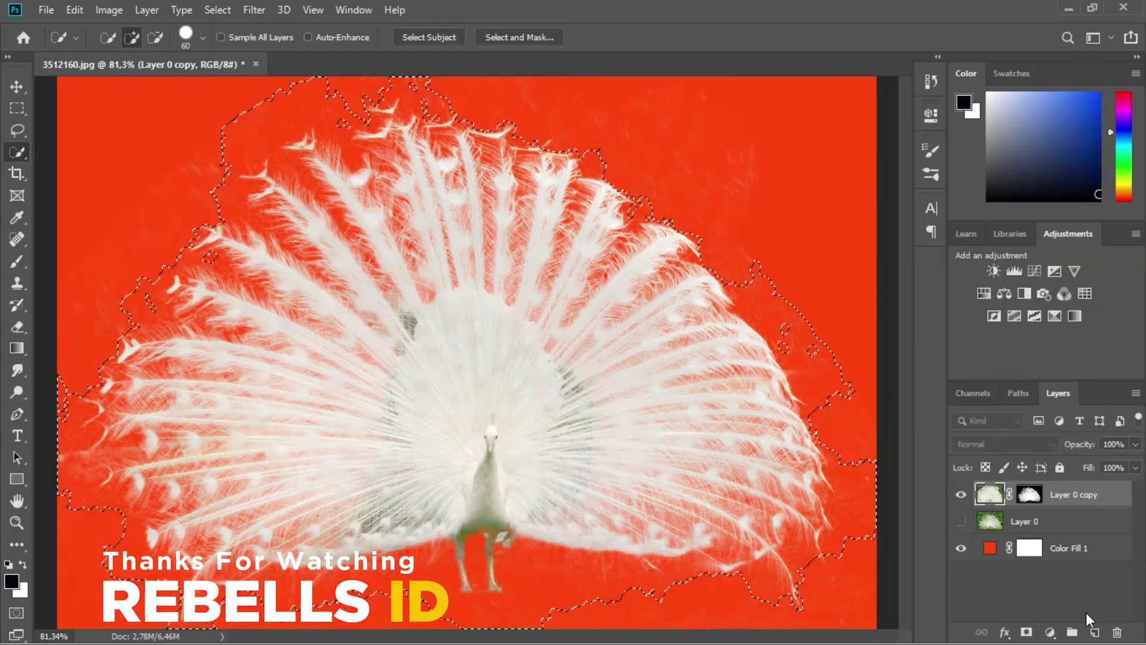
{"action": "left_click", "coordinate": [256, 64]}
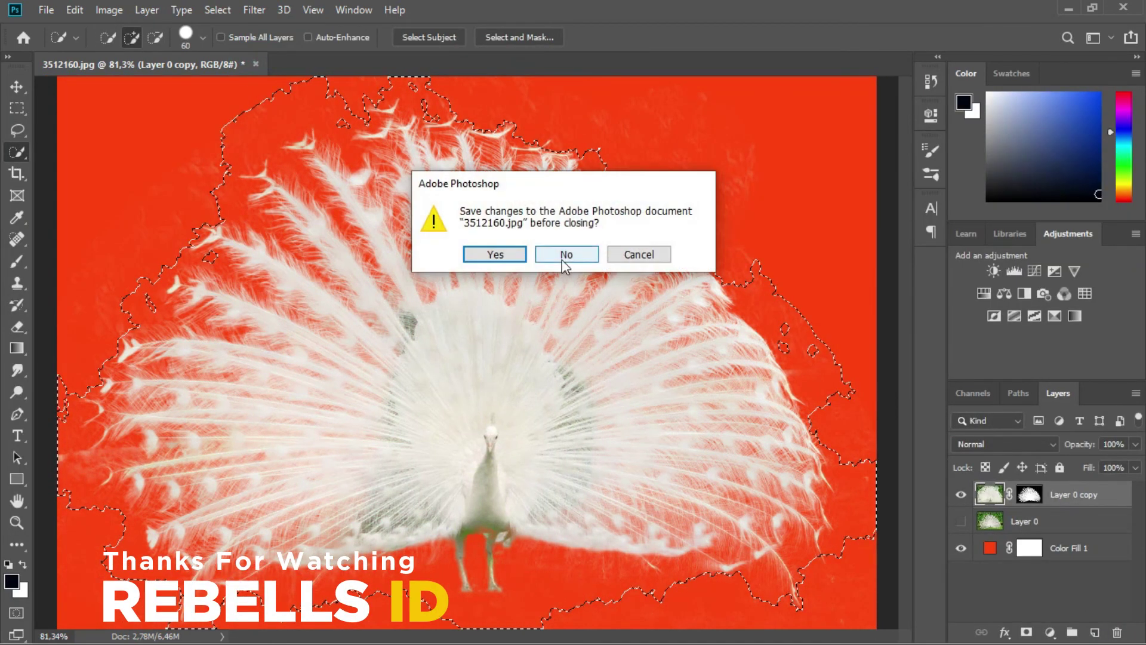